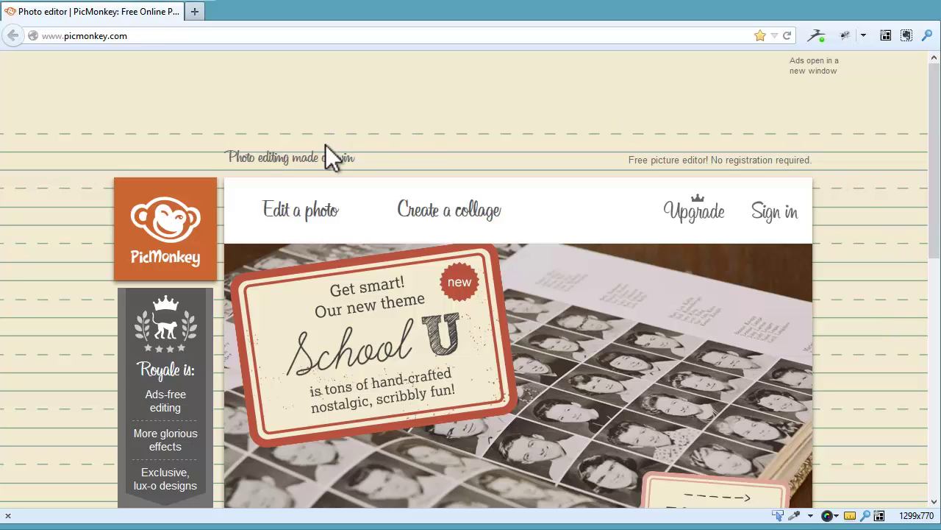
# - Pick the new headshot JPG in the File Upload dialog and load it into the editor
pyautogui.moveTo(296, 200)
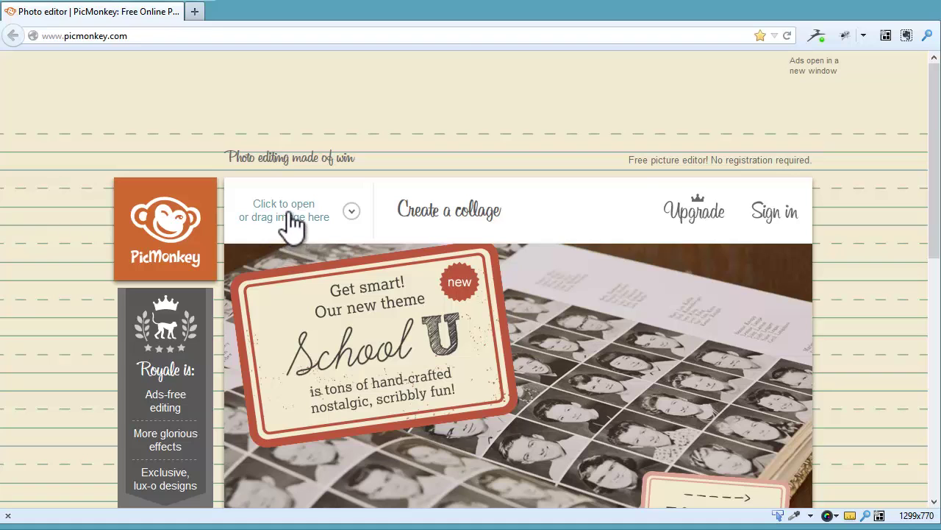
pyautogui.click(289, 220)
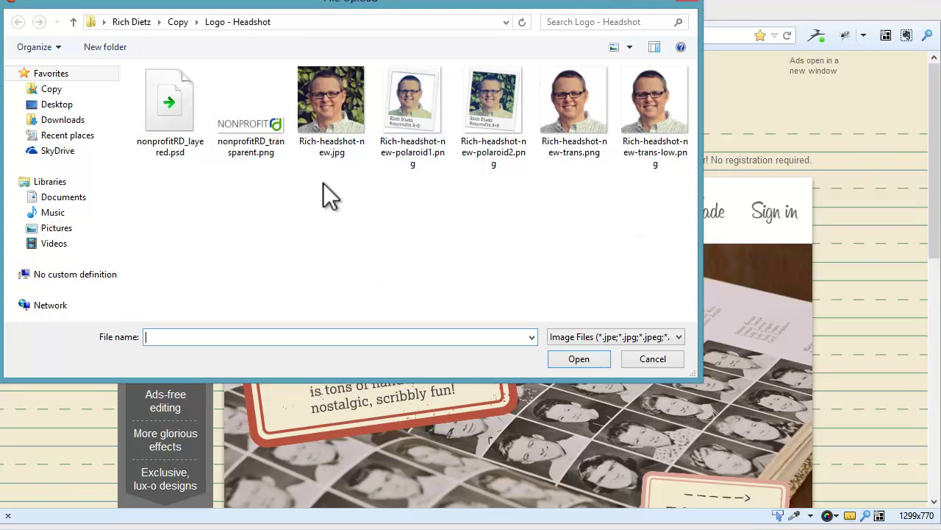
pyautogui.click(341, 109)
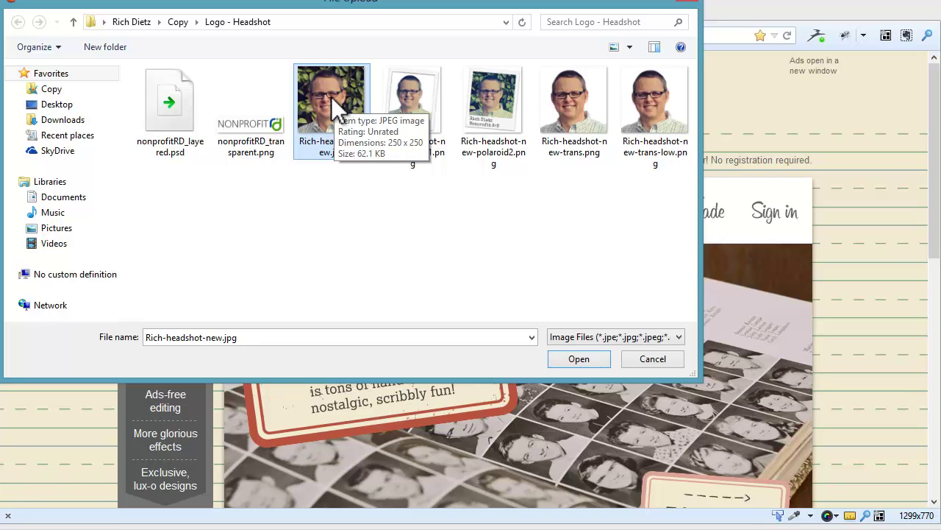
pyautogui.doubleClick(330, 94)
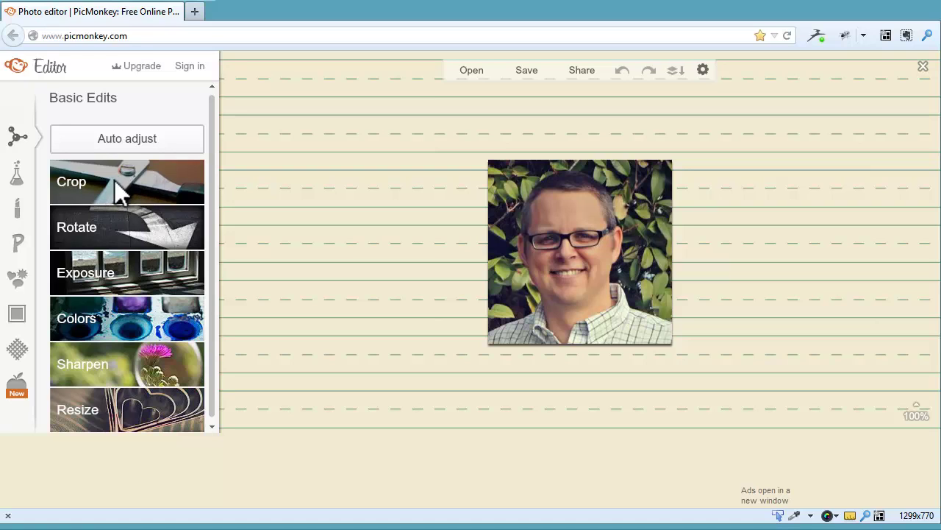
pyautogui.click(114, 180)
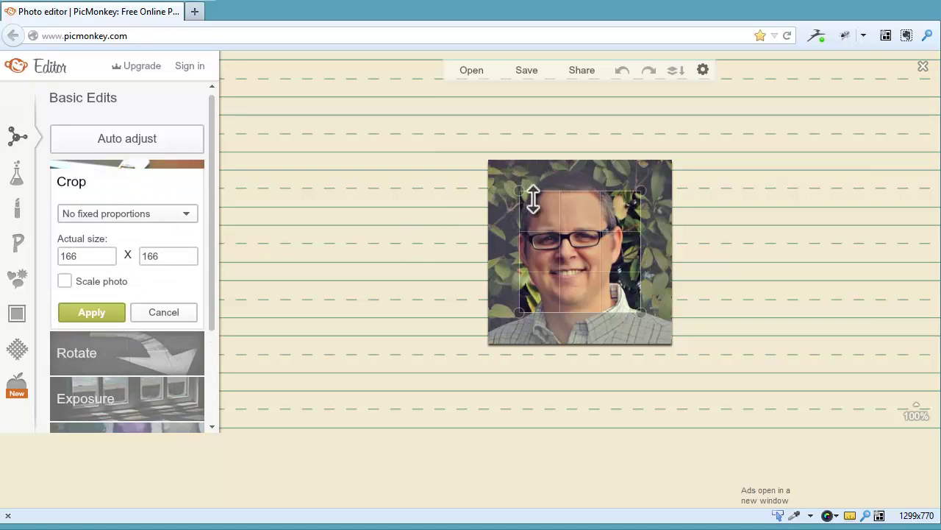
pyautogui.moveTo(555, 213); pyautogui.dragTo(533, 191)
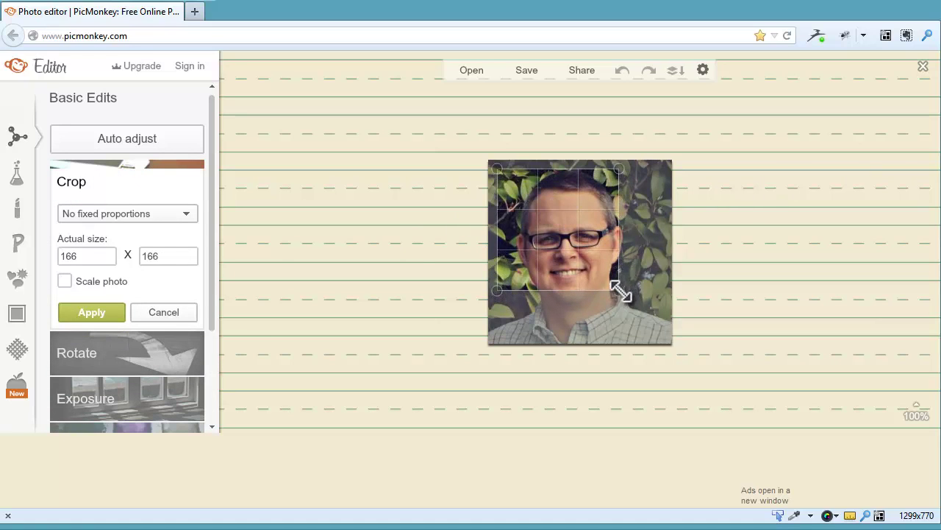
pyautogui.moveTo(619, 290); pyautogui.dragTo(663, 335)
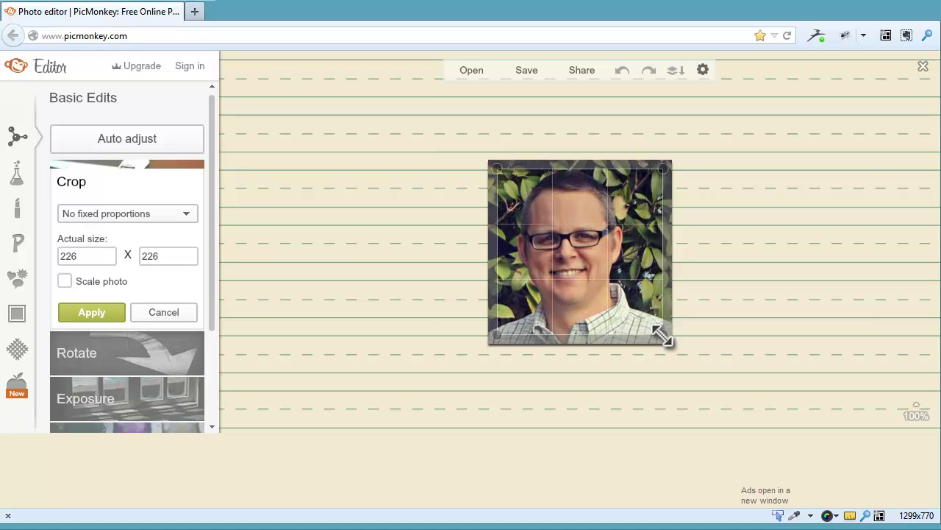
pyautogui.click(90, 313)
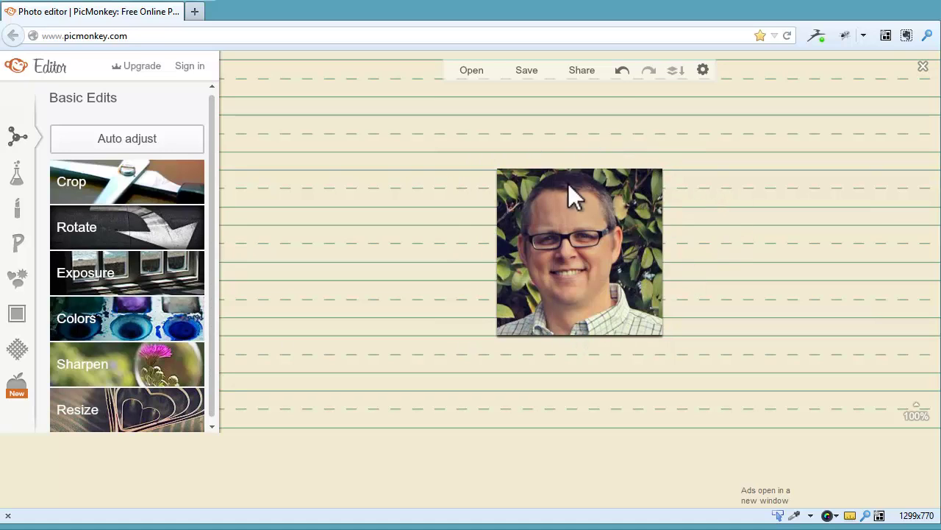
pyautogui.click(622, 71)
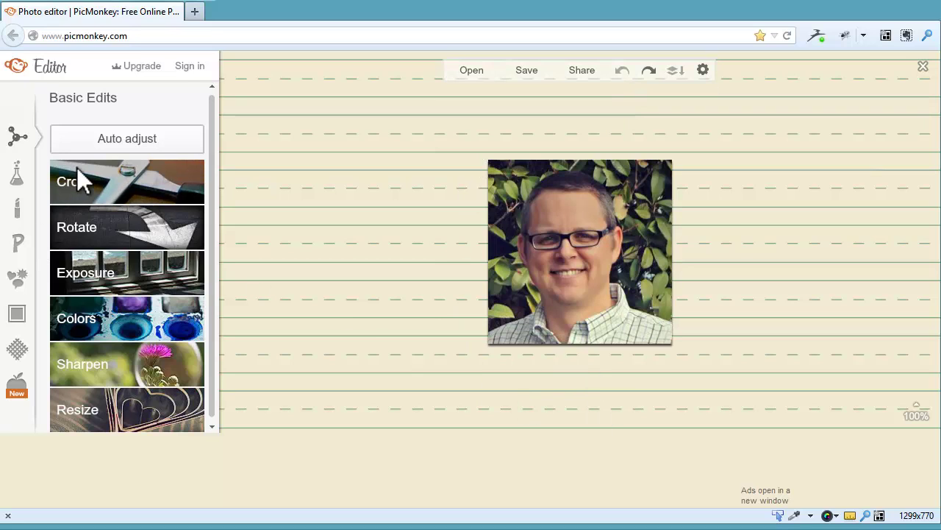
pyautogui.click(118, 409)
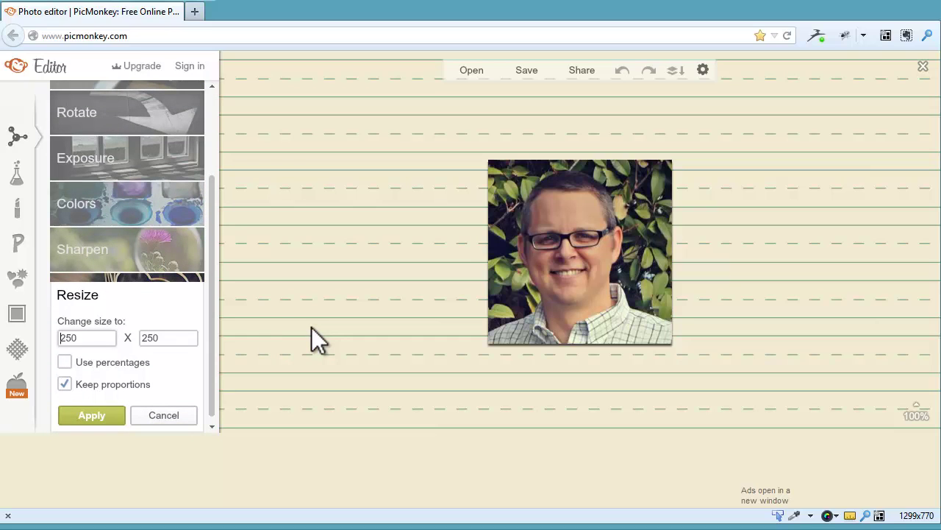
pyautogui.doubleClick(94, 340)
pyautogui.write('75')
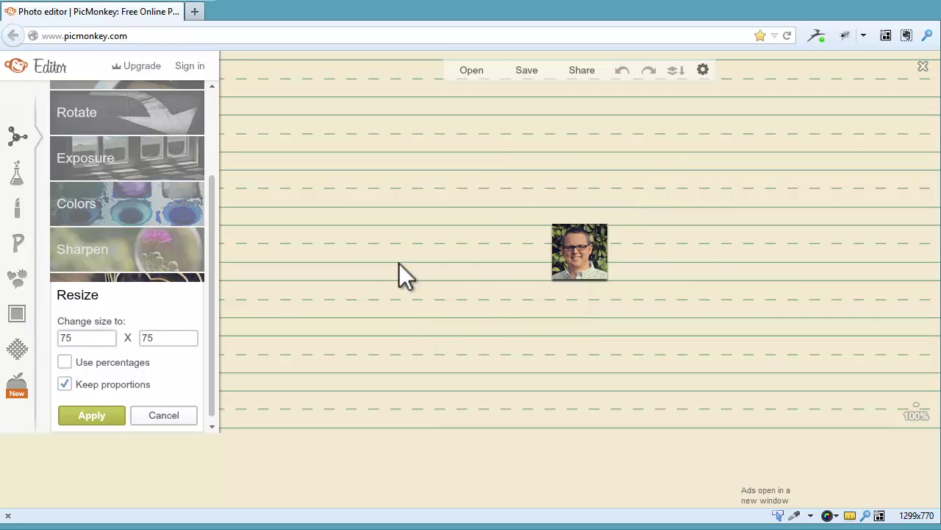
pyautogui.click(101, 419)
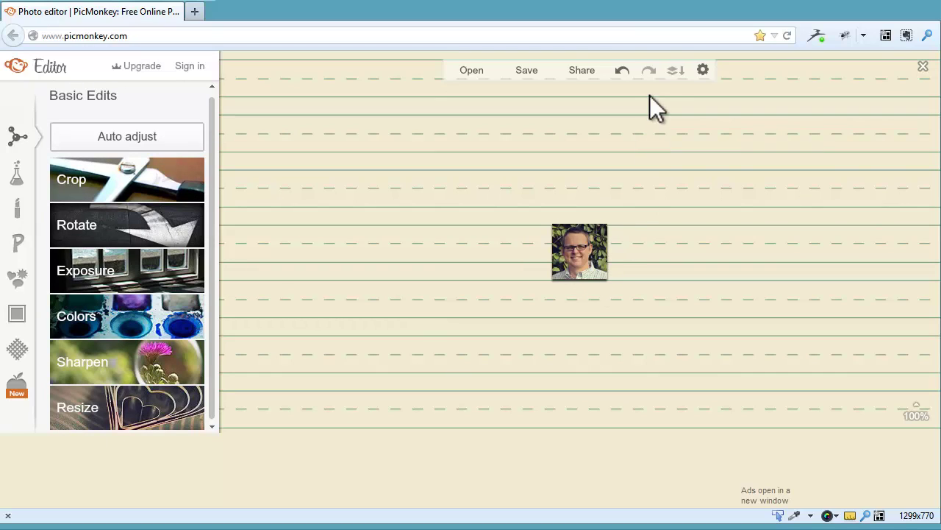
pyautogui.click(623, 70)
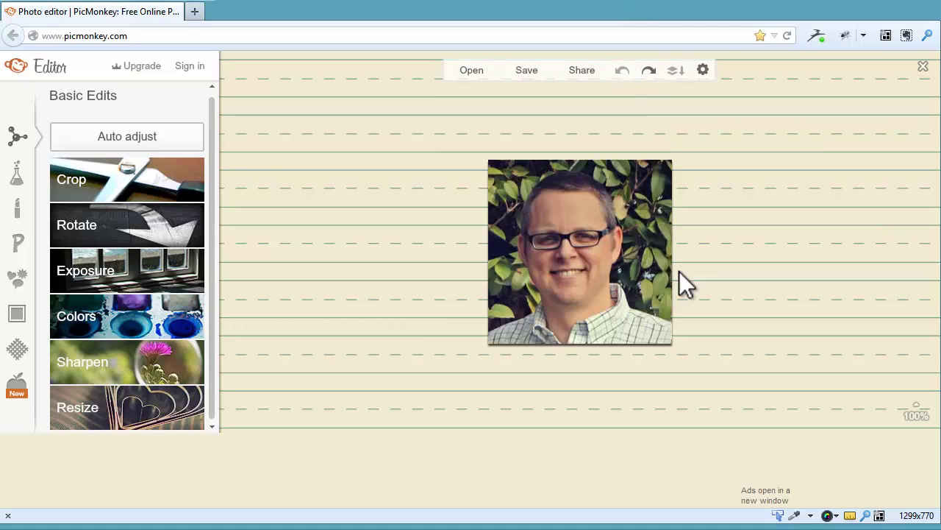
# - Try straightening the headshot to 1.16°, cancel to keep it upright, and bring up Effects
pyautogui.click(128, 229)
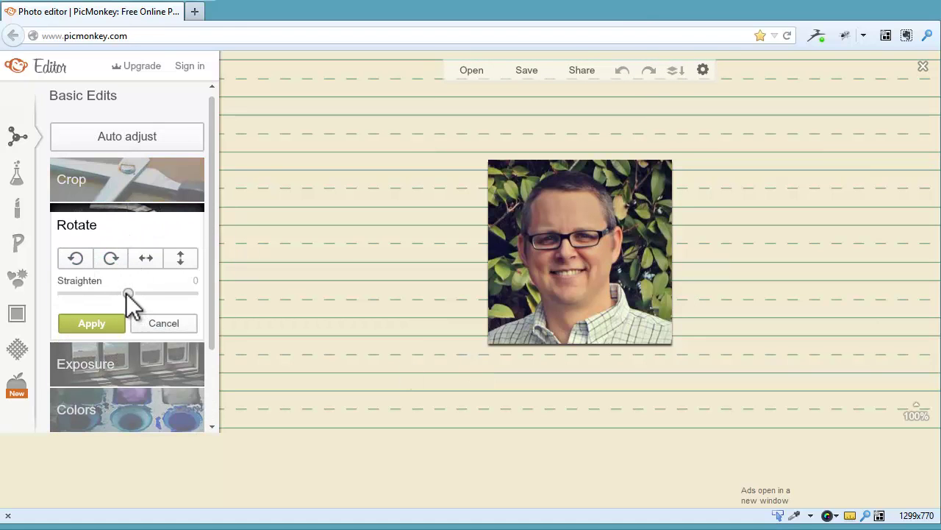
pyautogui.moveTo(127, 292)
pyautogui.mouseDown()
pyautogui.moveTo(139, 294)
pyautogui.moveTo(111, 293)
pyautogui.moveTo(137, 293)
pyautogui.mouseUp()
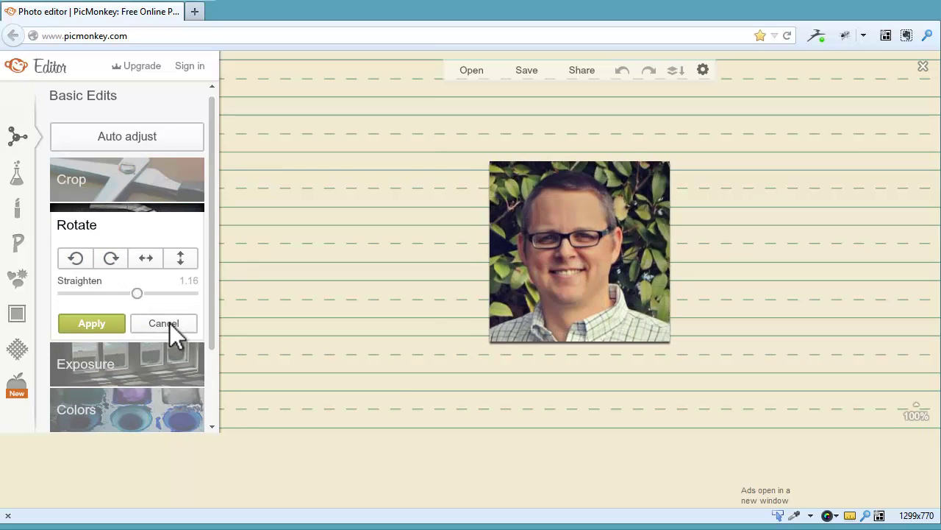
pyautogui.click(170, 325)
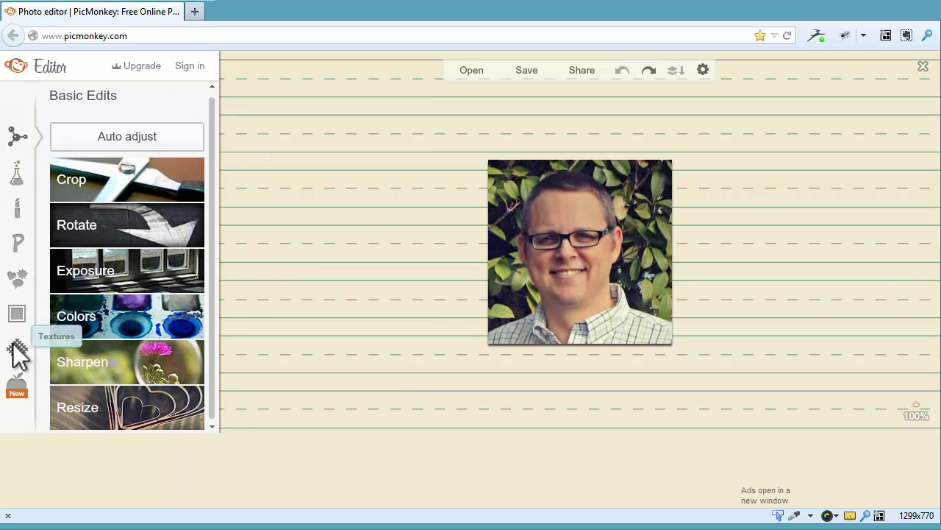
pyautogui.click(16, 175)
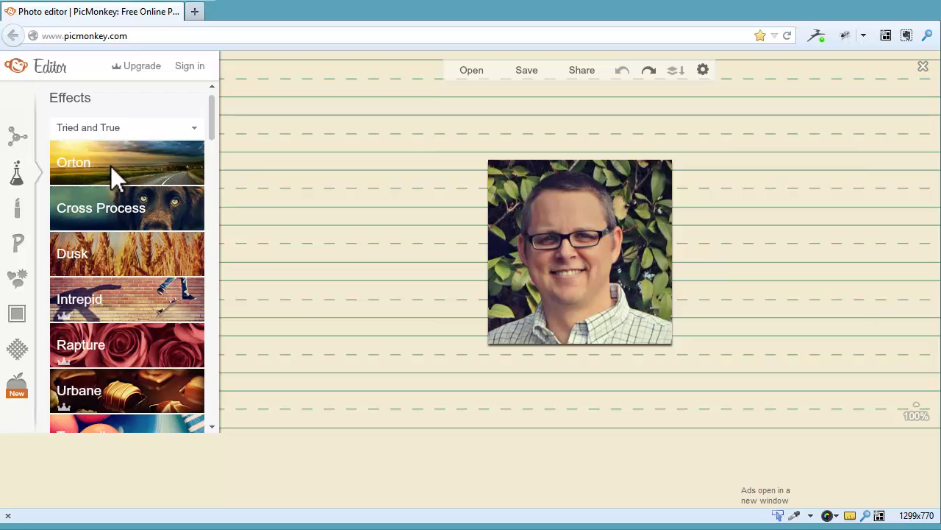
pyautogui.click(102, 255)
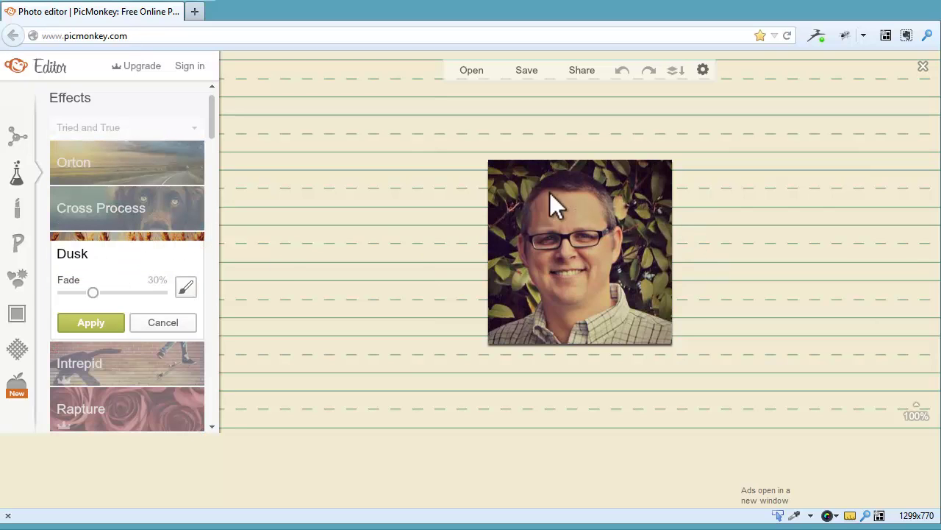
pyautogui.click(167, 325)
pyautogui.scroll(-2, 128, 264)
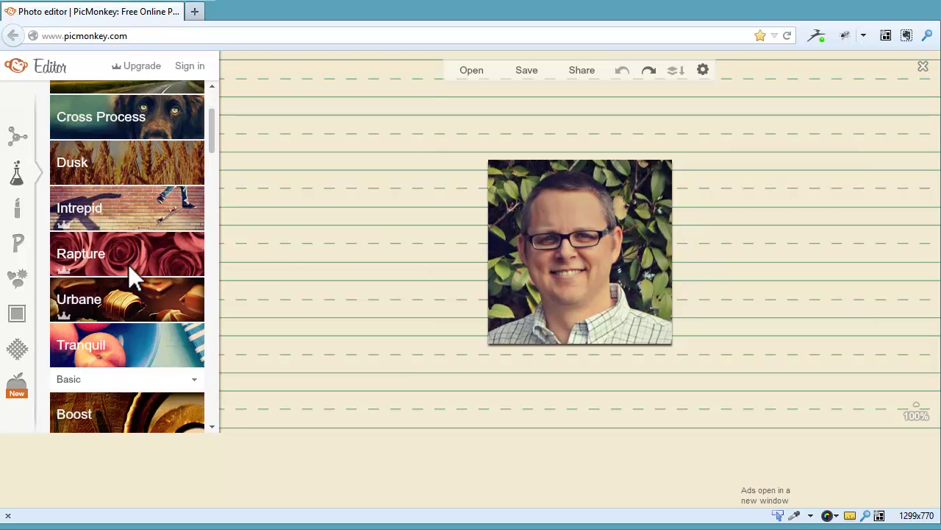
pyautogui.scroll(-2, 128, 266)
pyautogui.click(100, 255)
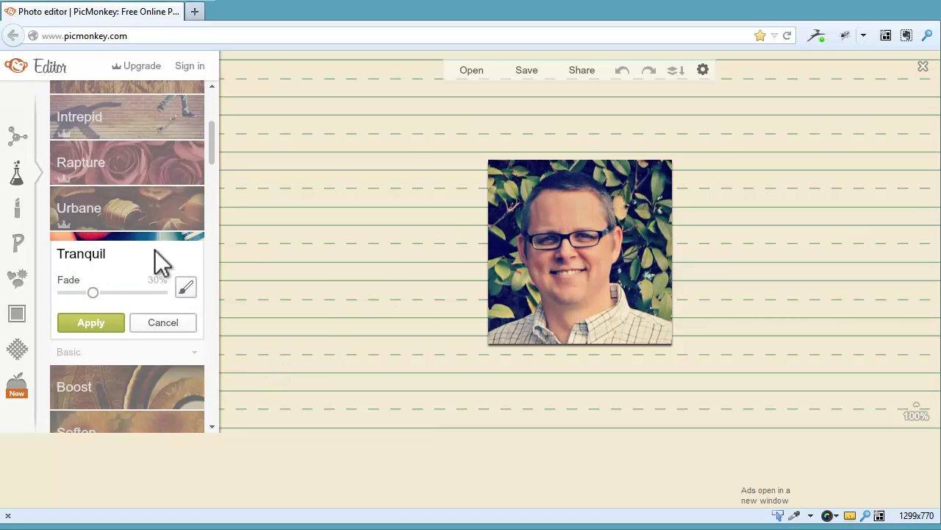
pyautogui.click(163, 322)
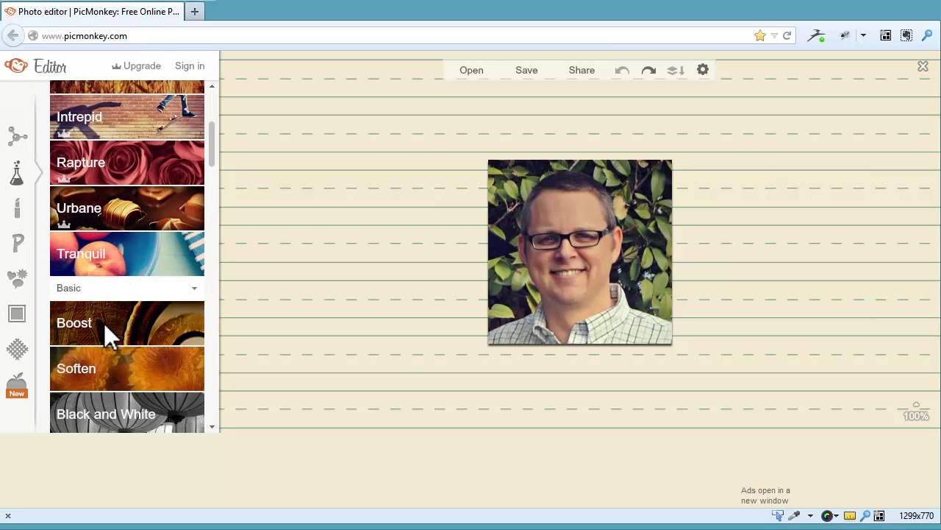
pyautogui.scroll(-2, 161, 326)
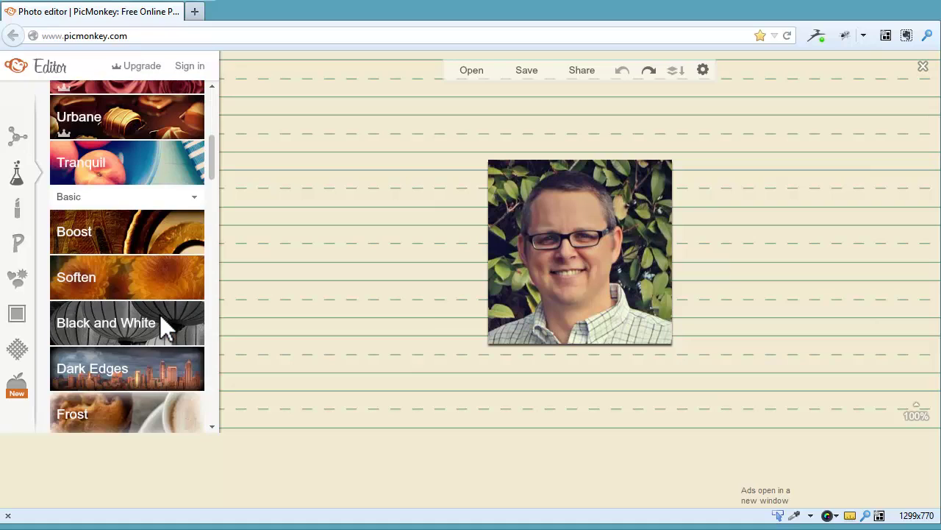
pyautogui.click(120, 327)
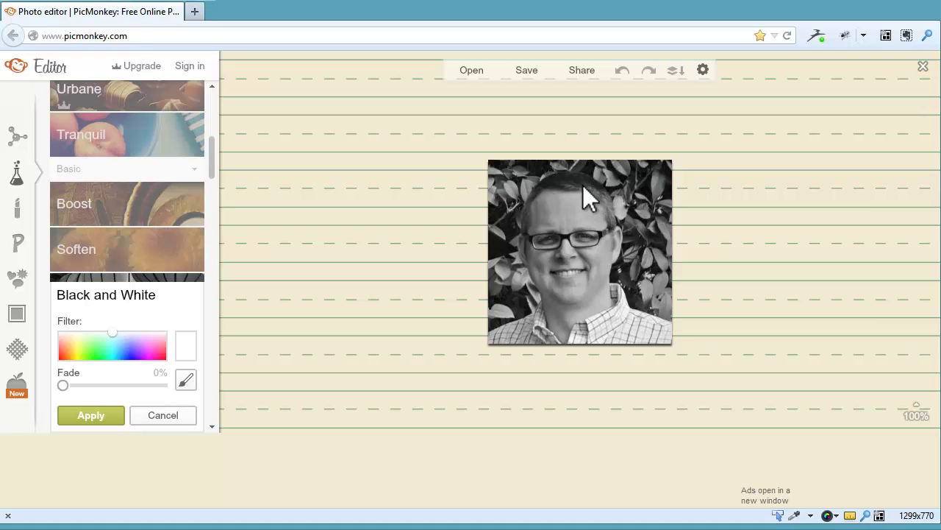
pyautogui.click(167, 416)
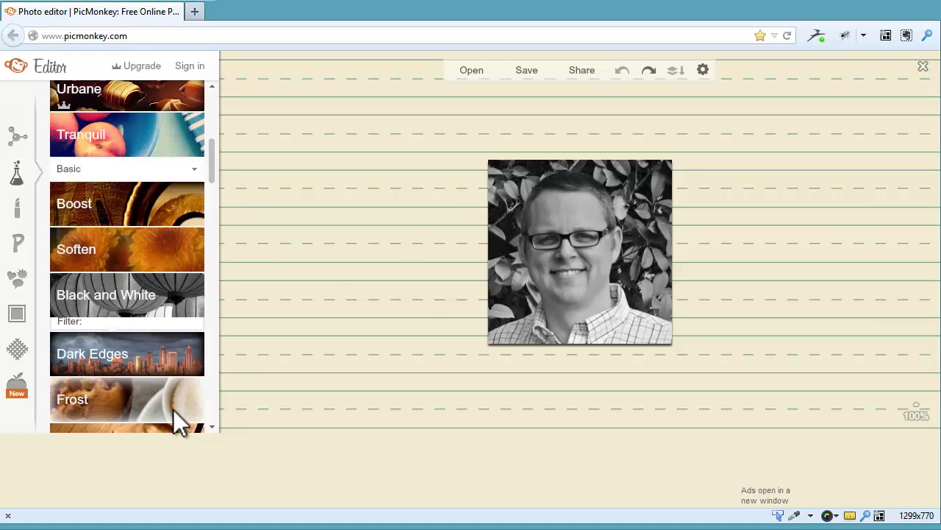
# - Look through the Touch Up and Text tools, then show the Overlays categories
pyautogui.click(18, 210)
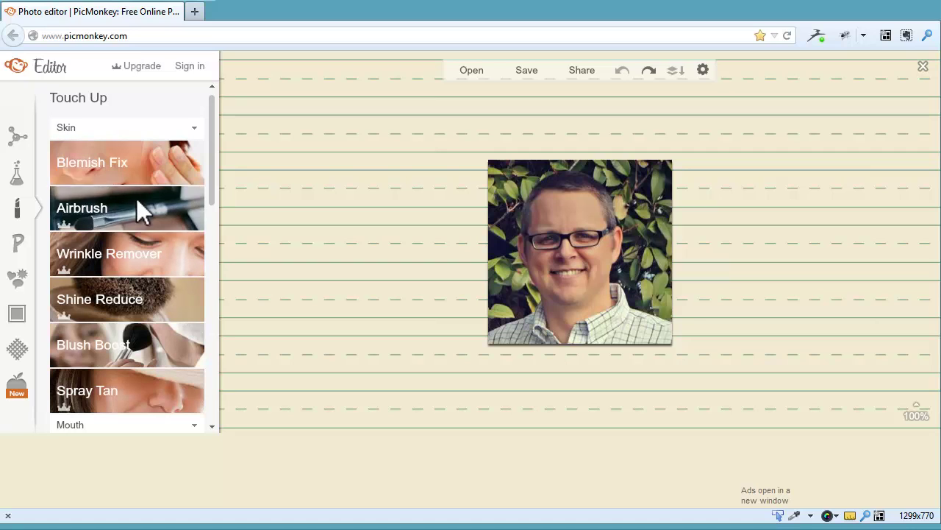
pyautogui.click(19, 246)
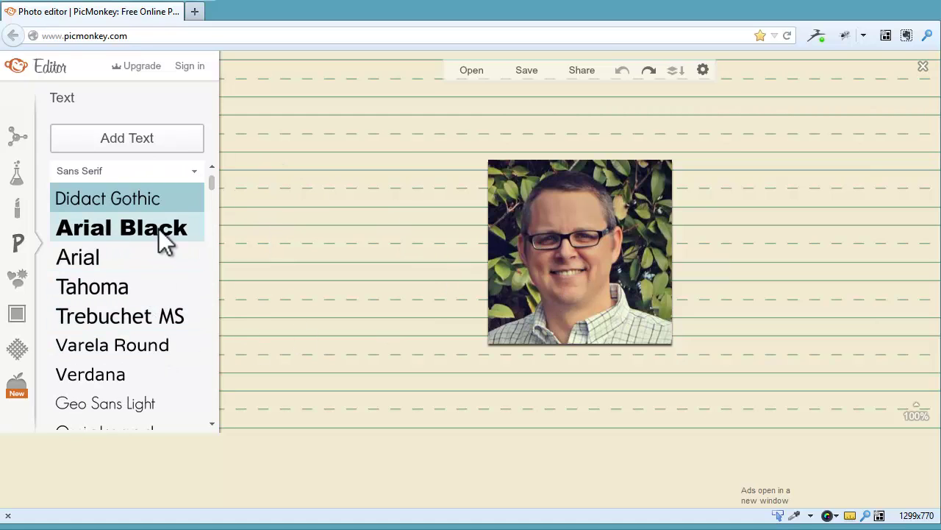
pyautogui.click(16, 281)
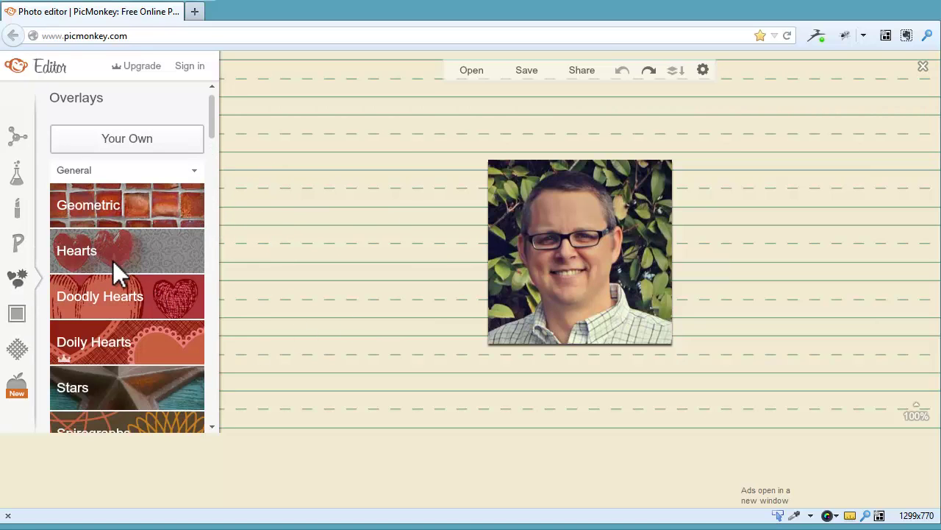
# - Open Comic Bubbles, try dragging the cloud bubble onto the photo, and dismiss the upgrade notice
pyautogui.scroll(-6, 114, 263)
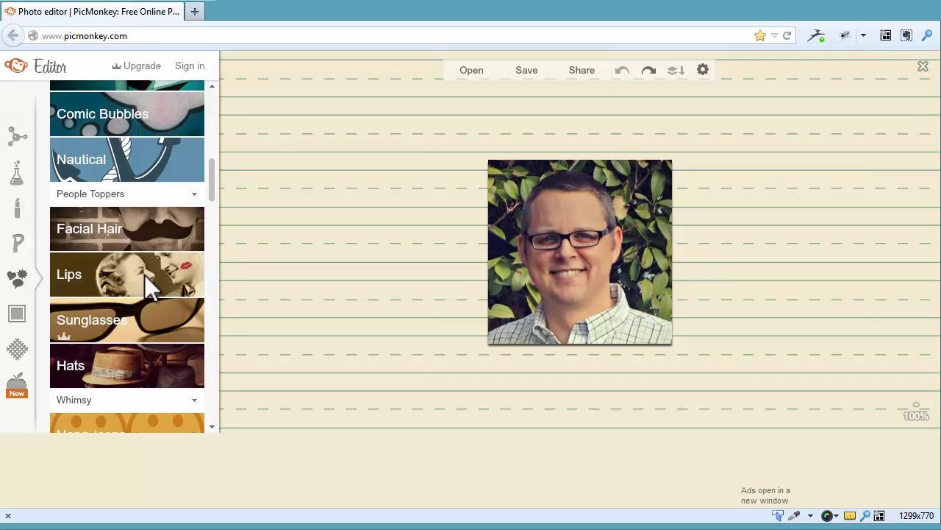
pyautogui.scroll(1, 144, 294)
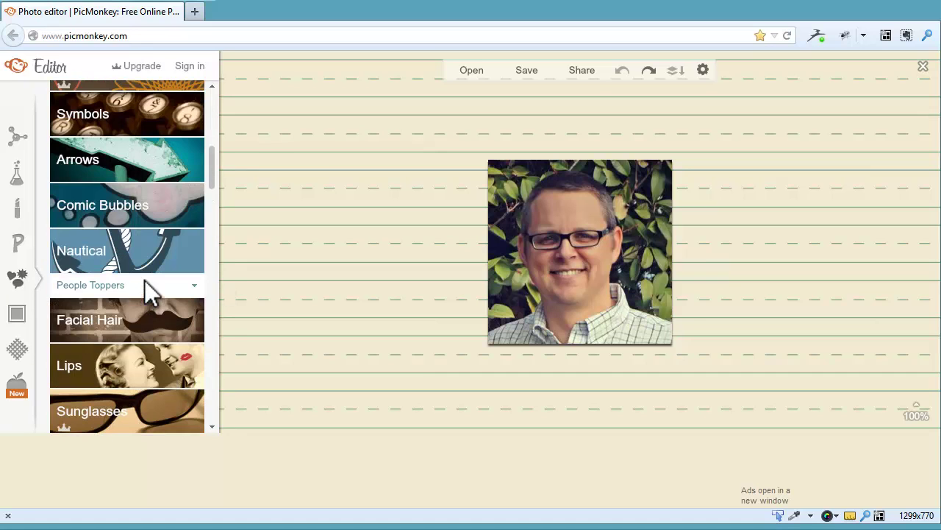
pyautogui.click(123, 204)
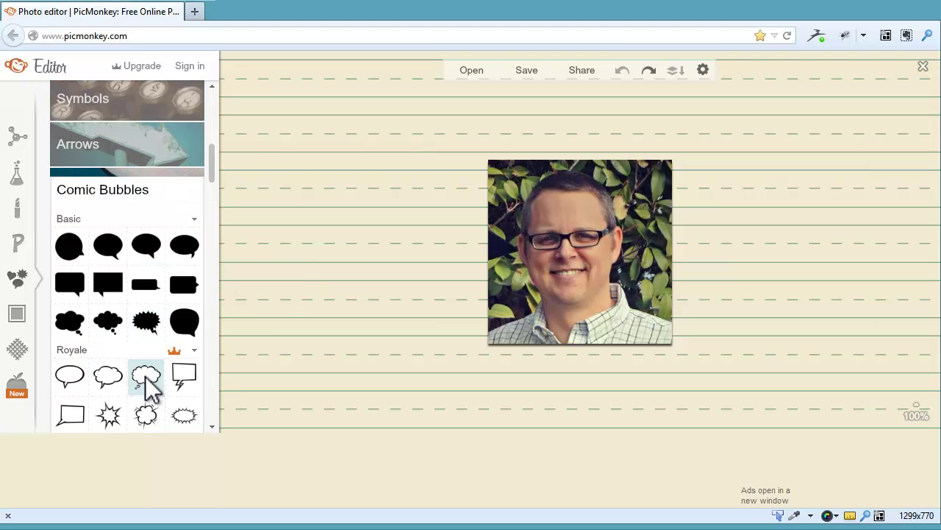
pyautogui.moveTo(145, 380); pyautogui.dragTo(630, 185)
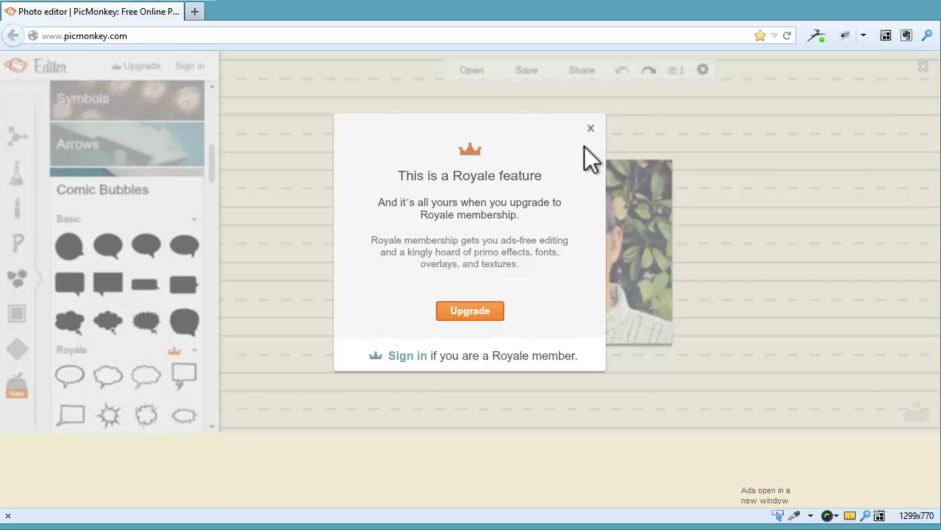
pyautogui.click(590, 128)
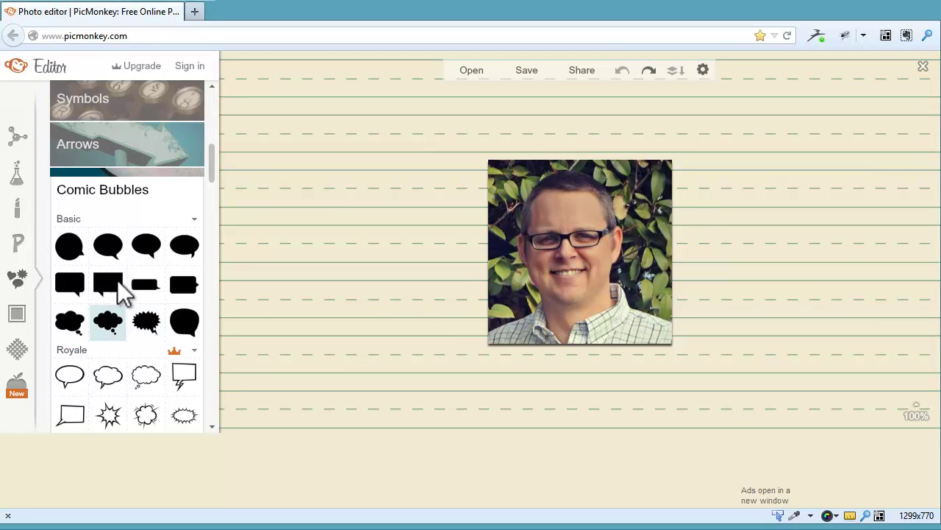
# - Add a basic speech bubble, enlarge and reposition it, then drag it left off the photo
pyautogui.click(149, 248)
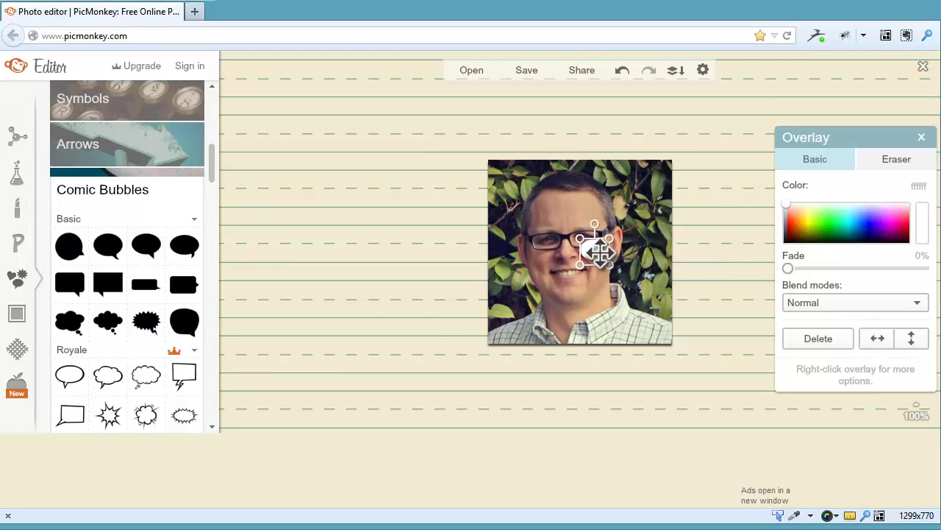
pyautogui.moveTo(600, 250); pyautogui.dragTo(515, 171)
pyautogui.moveTo(540, 202); pyautogui.dragTo(578, 234)
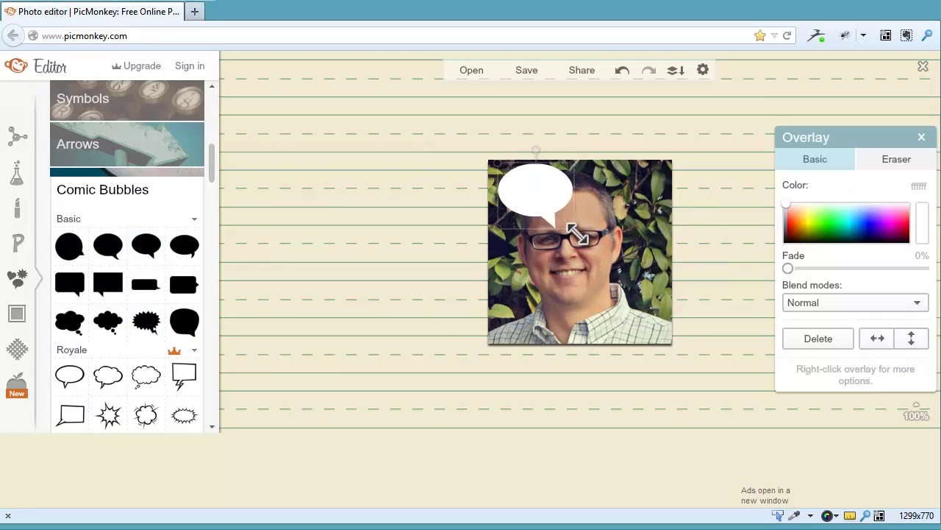
pyautogui.moveTo(544, 201); pyautogui.dragTo(525, 199)
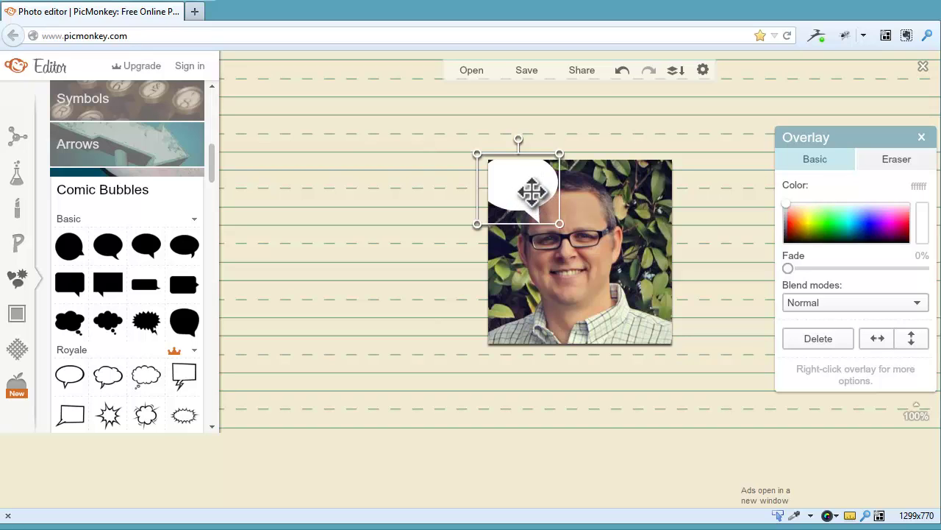
pyautogui.moveTo(210, 166); pyautogui.dragTo(211, 192)
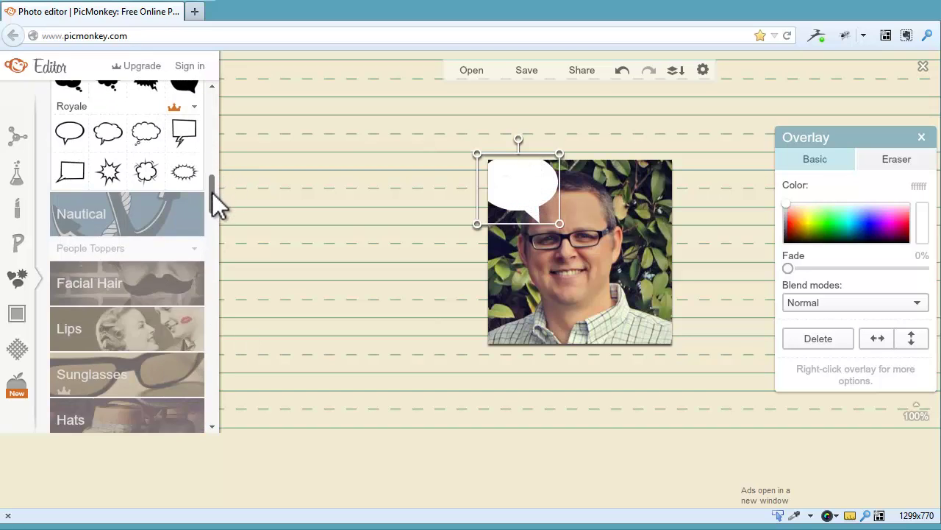
pyautogui.moveTo(521, 189); pyautogui.dragTo(603, 243)
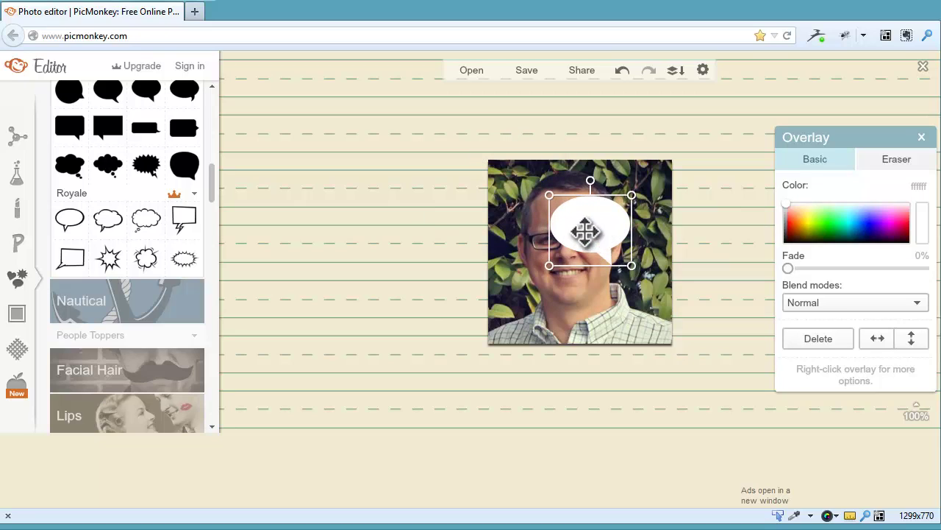
pyautogui.moveTo(603, 231); pyautogui.dragTo(355, 233)
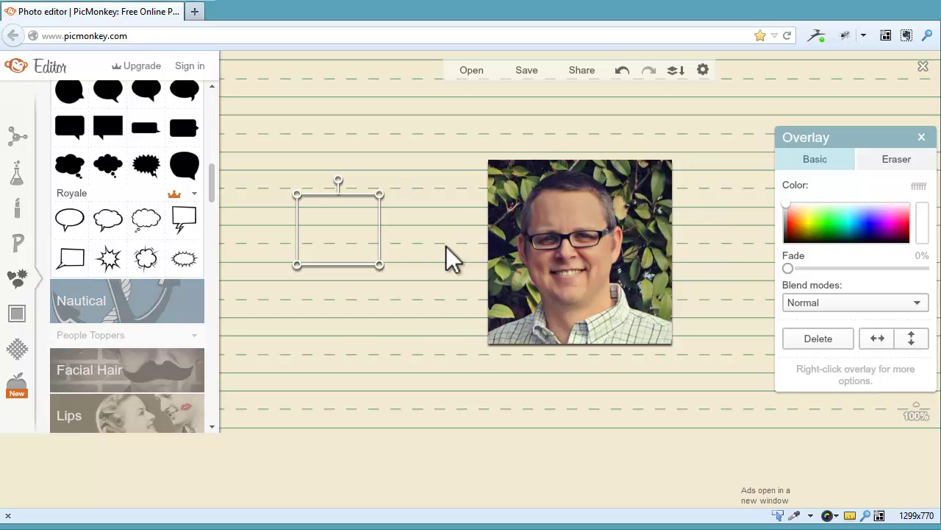
# - Preview and discard Rounded Corners and Museum Matte frames, then choose the tilted white Polaroid Frame
pyautogui.click(17, 314)
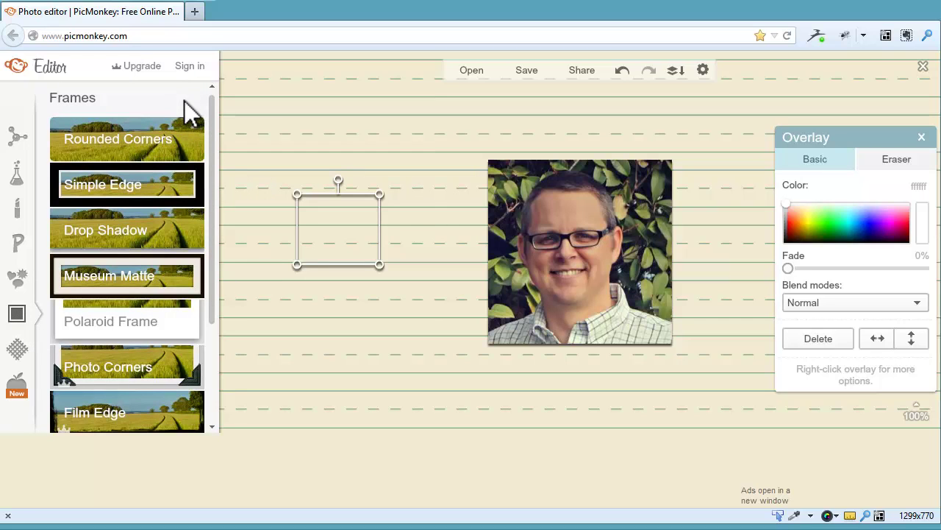
pyautogui.click(125, 137)
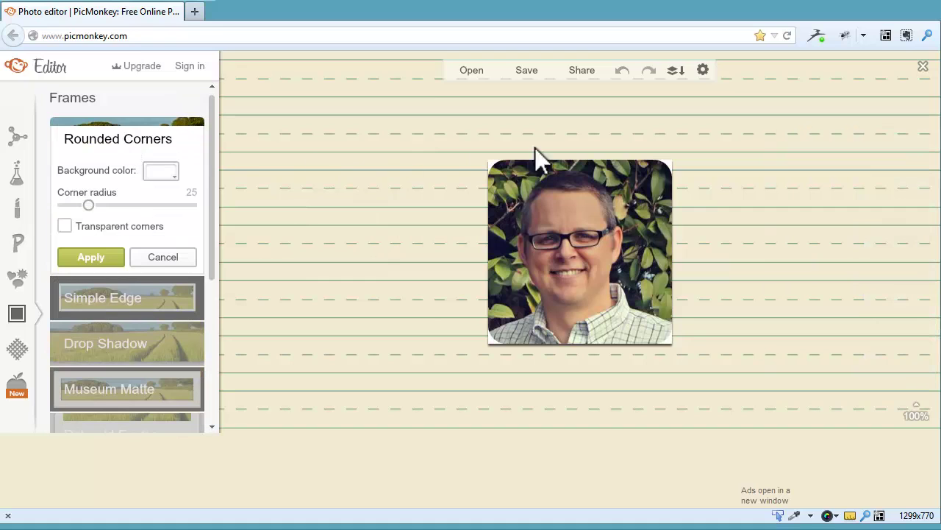
pyautogui.click(173, 256)
pyautogui.click(146, 276)
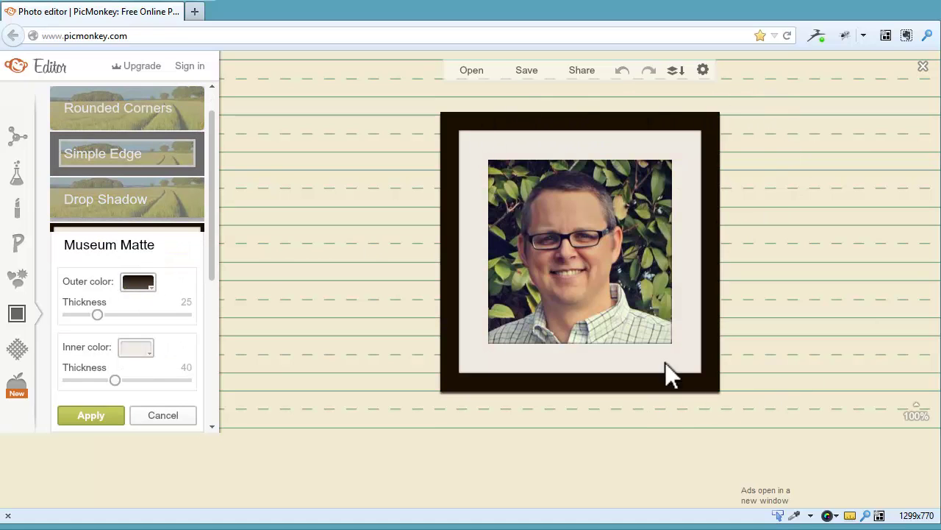
pyautogui.click(157, 414)
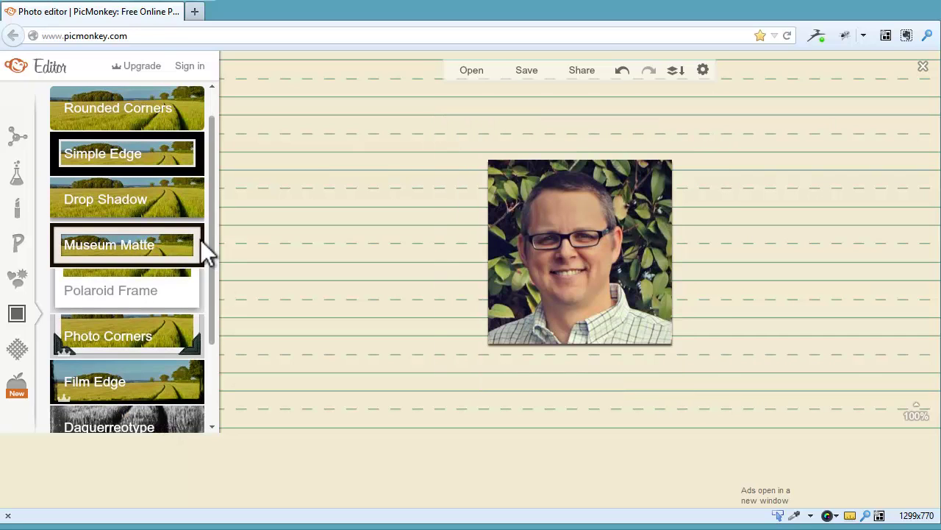
pyautogui.click(125, 287)
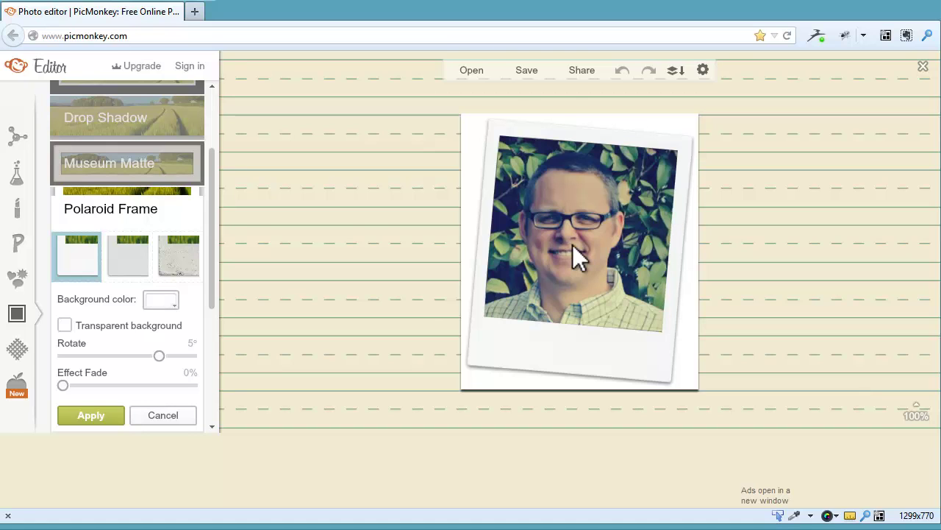
# - Adjust the Polaroid tilt, try the grey version, then apply the weathered, textured Polaroid frame
pyautogui.moveTo(157, 355)
pyautogui.mouseDown()
pyautogui.moveTo(206, 355)
pyautogui.moveTo(10, 357)
pyautogui.moveTo(205, 359)
pyautogui.moveTo(158, 359)
pyautogui.moveTo(174, 359)
pyautogui.mouseUp()
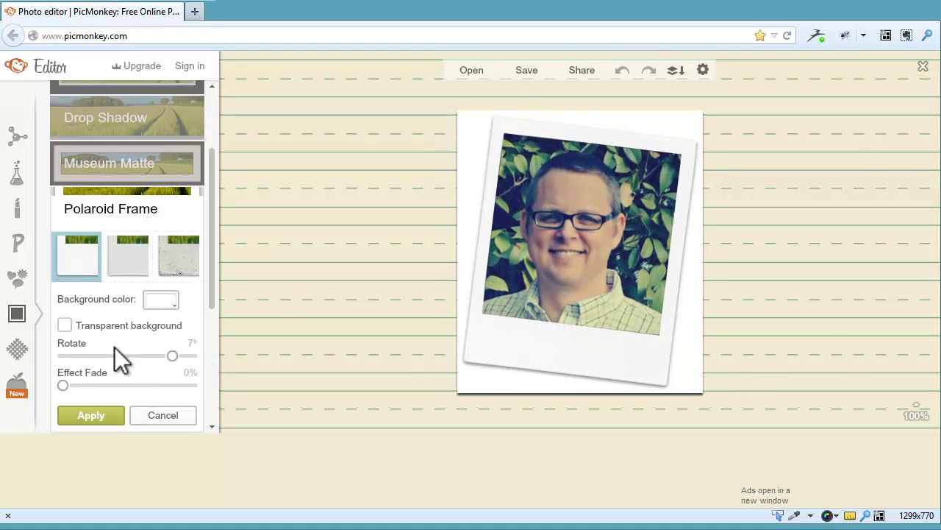
pyautogui.click(128, 258)
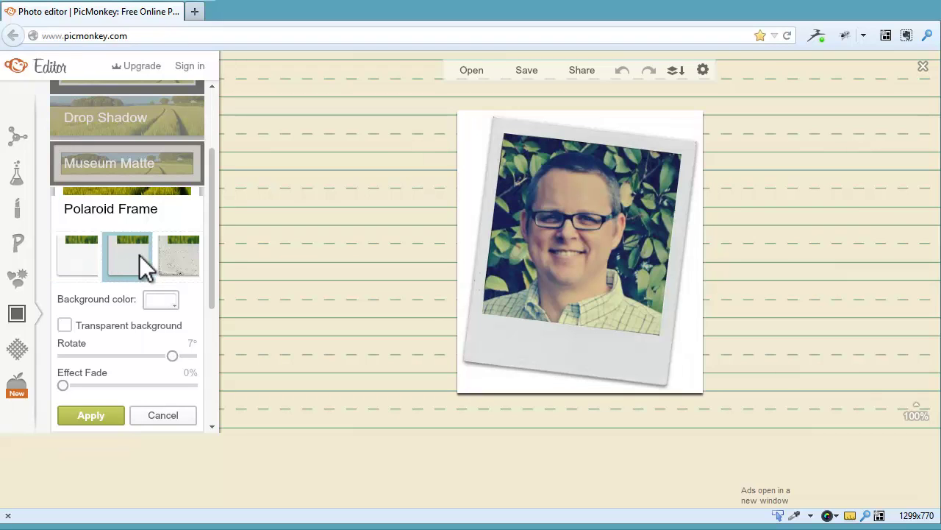
pyautogui.click(179, 258)
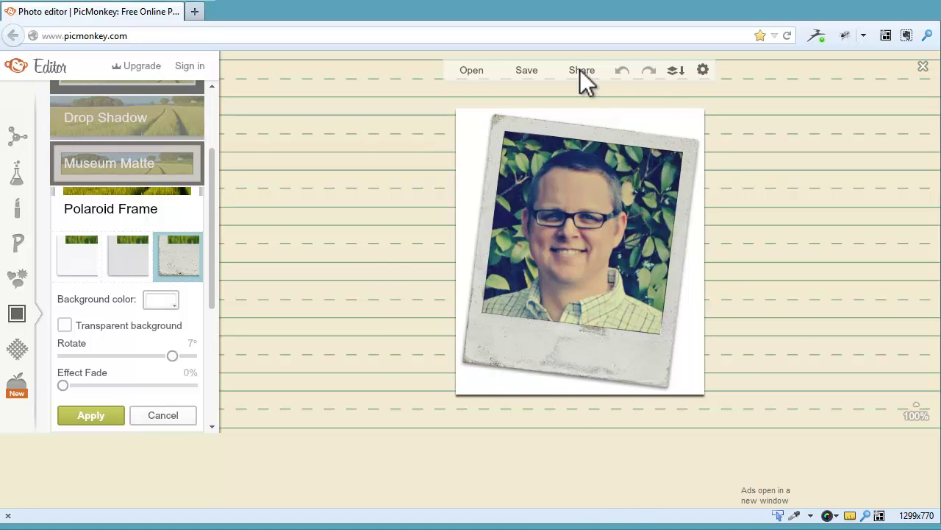
pyautogui.click(89, 416)
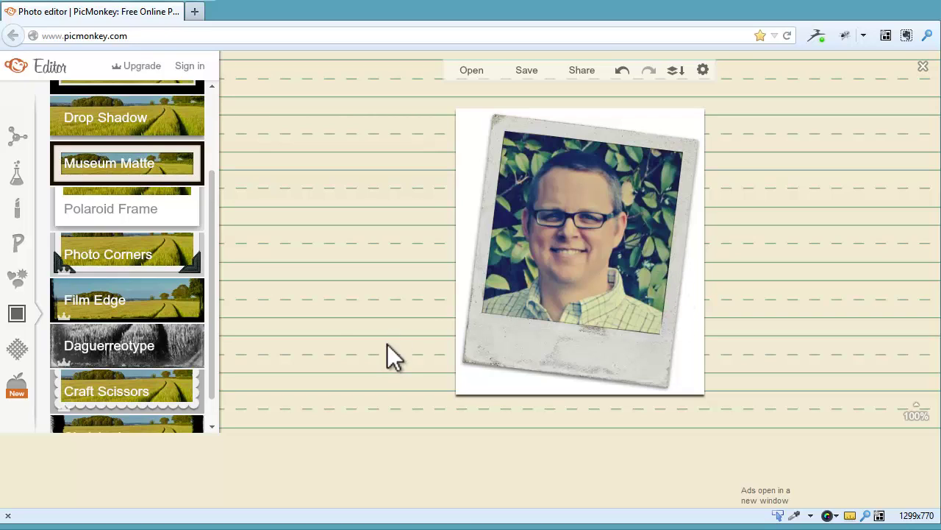
# - Show the Text tools and scroll the font list down to the Handwriting fonts like Schoolbell
pyautogui.click(19, 245)
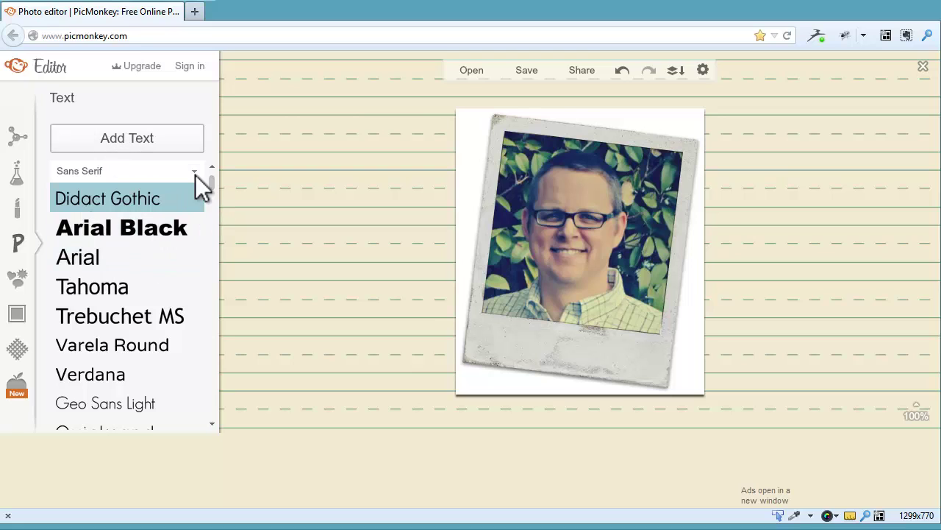
pyautogui.moveTo(214, 184); pyautogui.dragTo(219, 234)
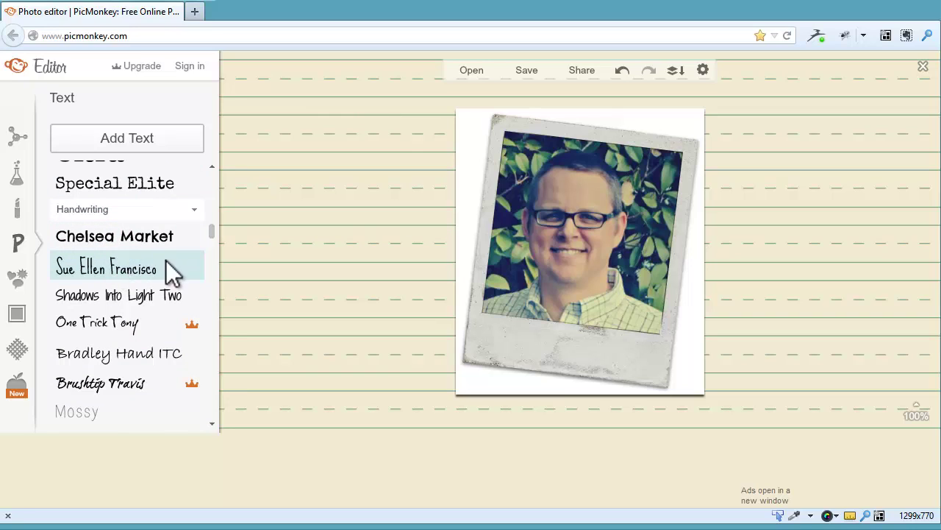
pyautogui.moveTo(211, 231); pyautogui.dragTo(220, 241)
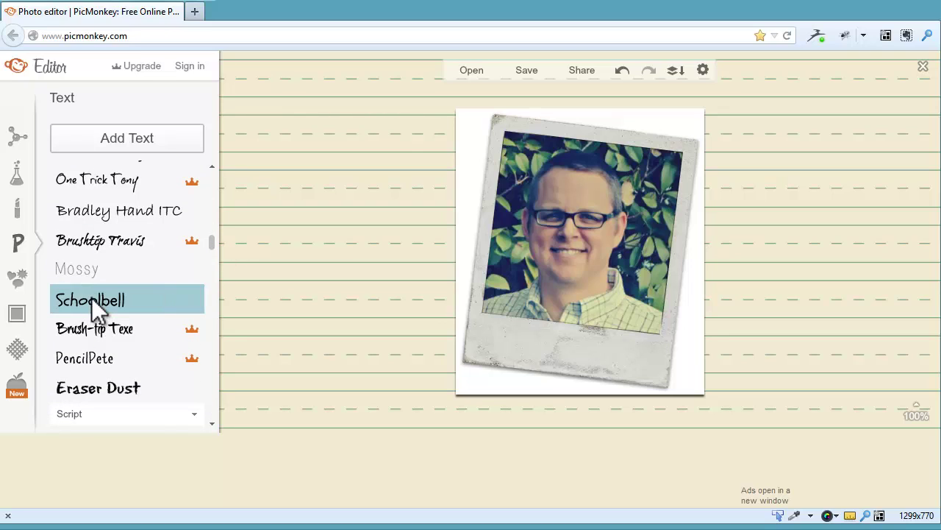
# - Add a text box reading the person's name over 'Nonprofit R+D' on a second line
pyautogui.click(129, 135)
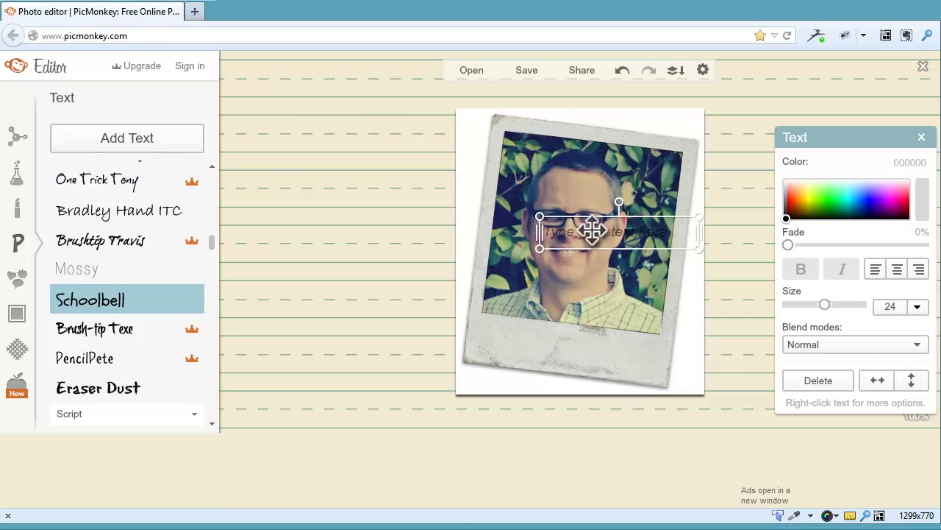
pyautogui.click(593, 231)
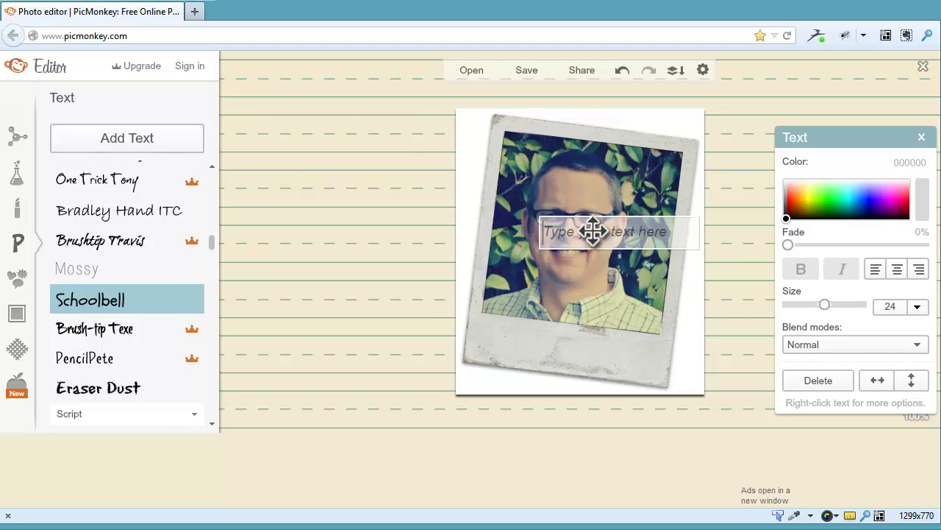
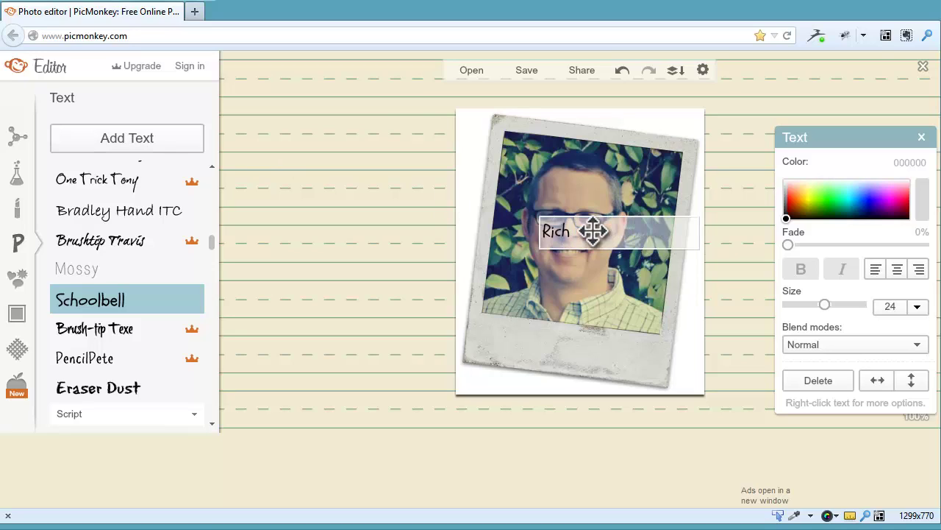
pyautogui.press('Return')
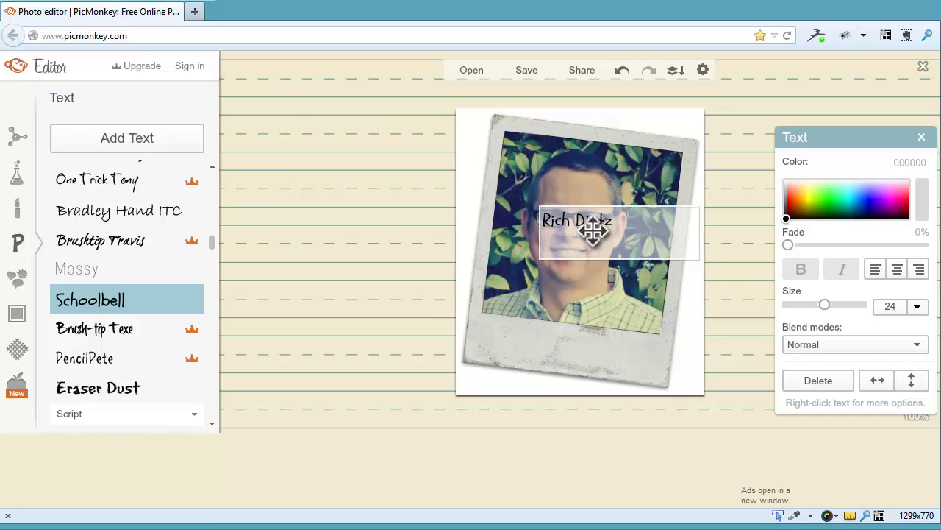
pyautogui.write('Nonprofit R+D')
pyautogui.click(630, 205)
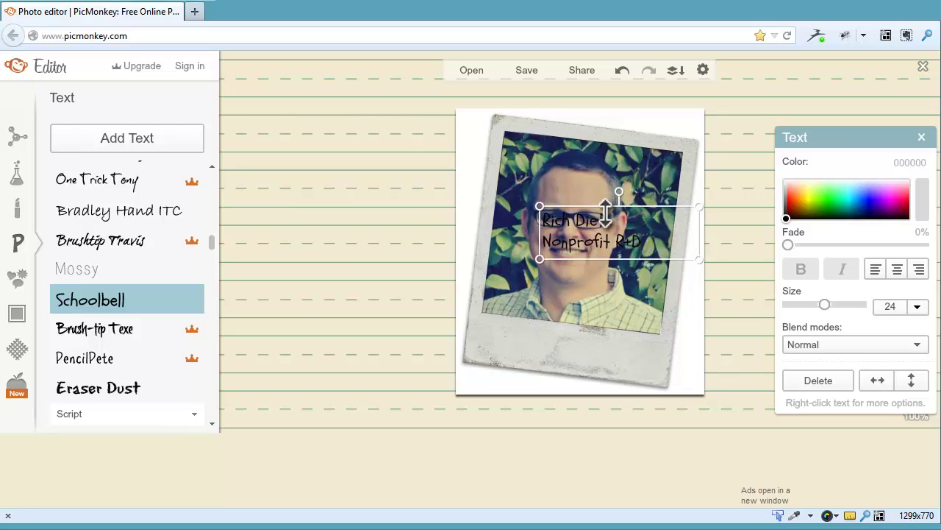
pyautogui.moveTo(605, 212); pyautogui.dragTo(555, 340)
# - Move the caption onto the Polaroid's bottom strip, tilt it clockwise to match, then deselect
pyautogui.click(709, 211)
pyautogui.moveTo(555, 340); pyautogui.dragTo(558, 340)
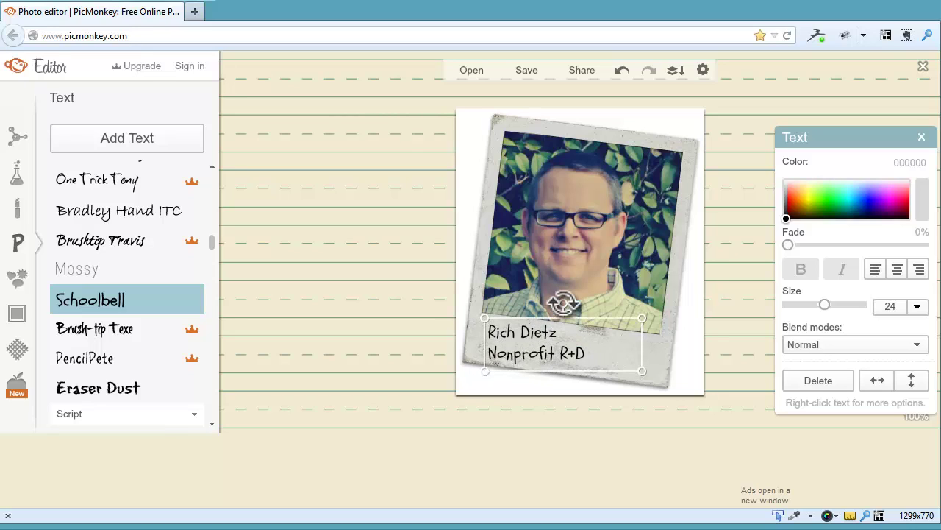
pyautogui.moveTo(564, 301); pyautogui.dragTo(571, 302)
pyautogui.moveTo(566, 344); pyautogui.dragTo(569, 346)
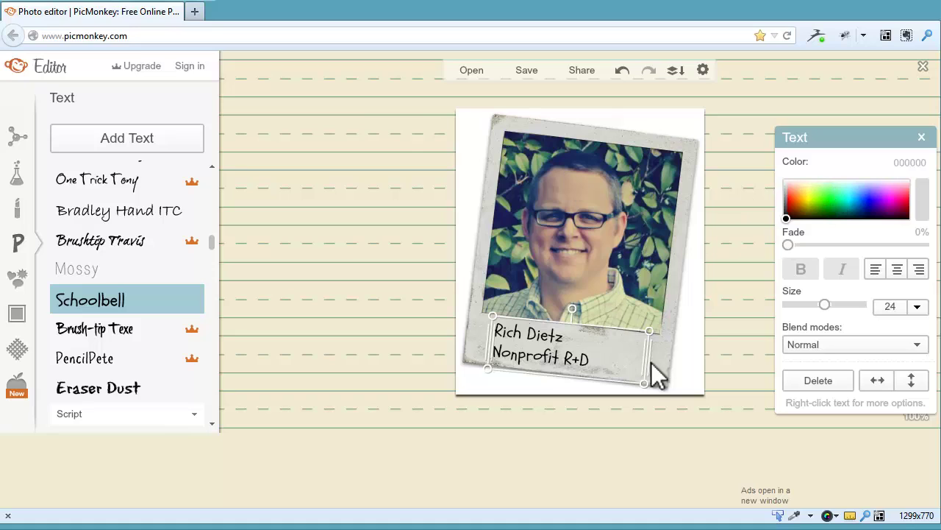
pyautogui.click(739, 312)
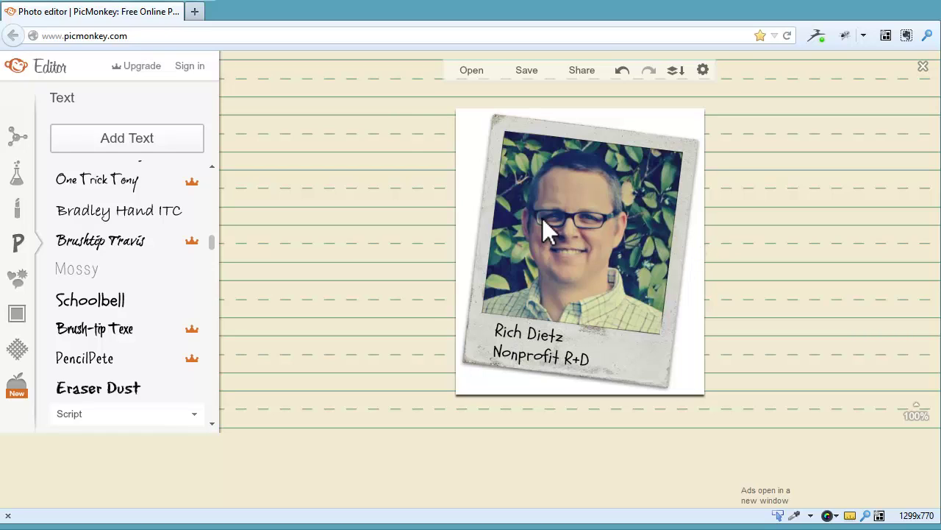
# - Save the photo to the Desktop as a JPG with '-test' appended to its file name
pyautogui.click(530, 70)
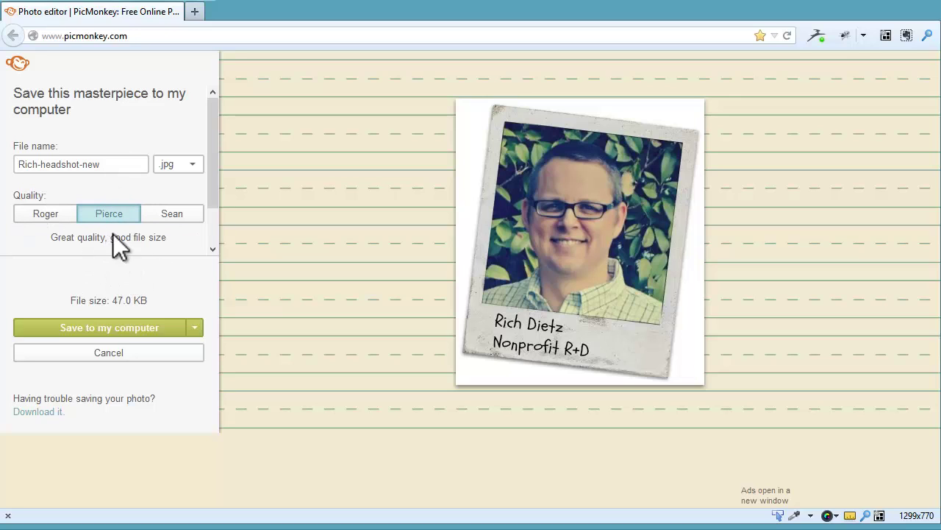
pyautogui.click(114, 164)
pyautogui.write('-test')
pyautogui.click(148, 331)
pyautogui.moveTo(242, 8); pyautogui.dragTo(325, 57)
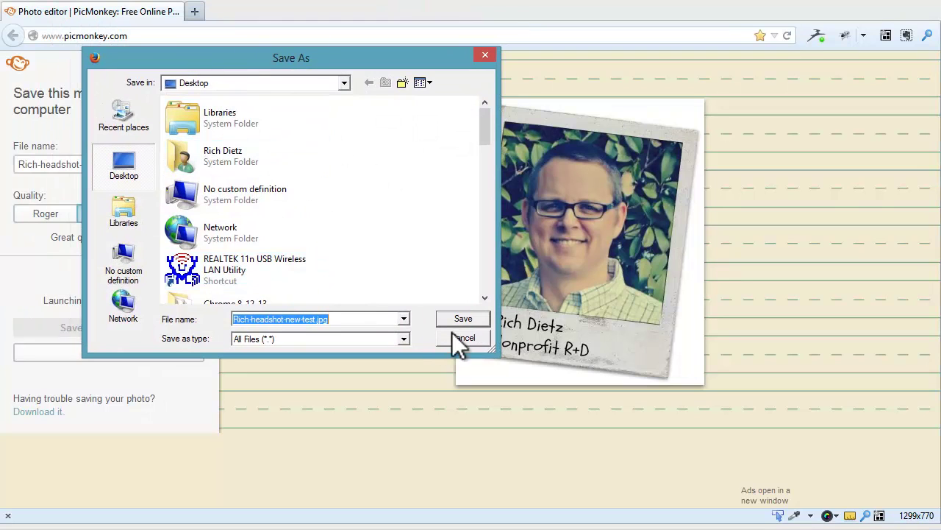
pyautogui.click(467, 321)
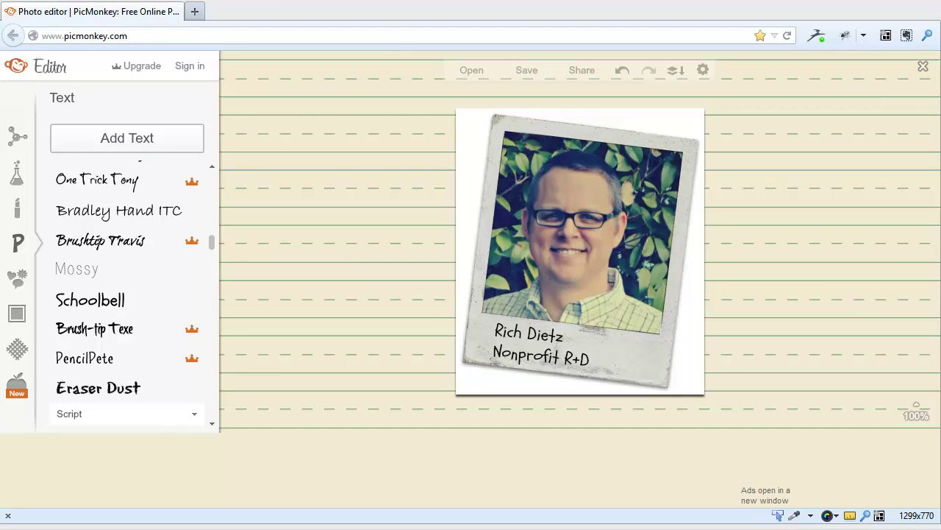
# - Review the saved captioned Polaroid headshot JPG in Photo Viewer, then reload PicMonkey
pyautogui.moveTo(0, 1); pyautogui.dragTo(341, 12)
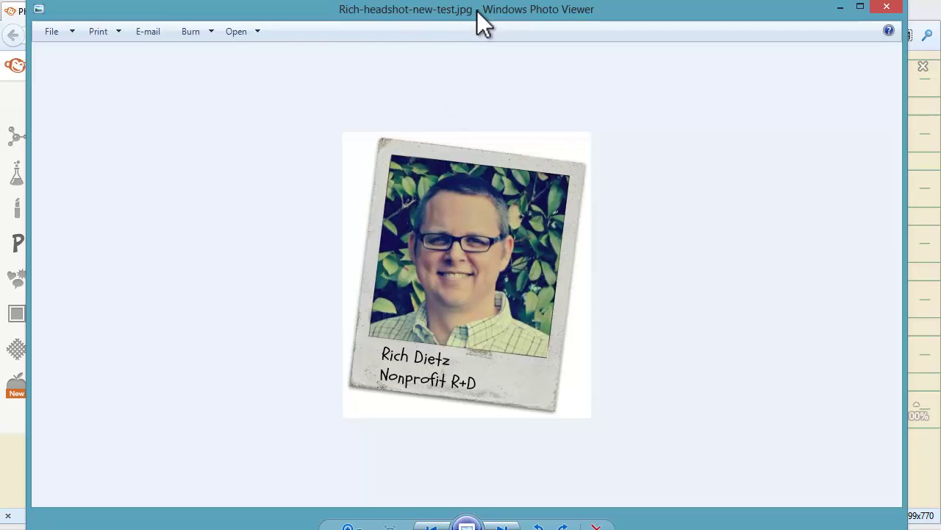
pyautogui.moveTo(478, 11); pyautogui.dragTo(0, 25)
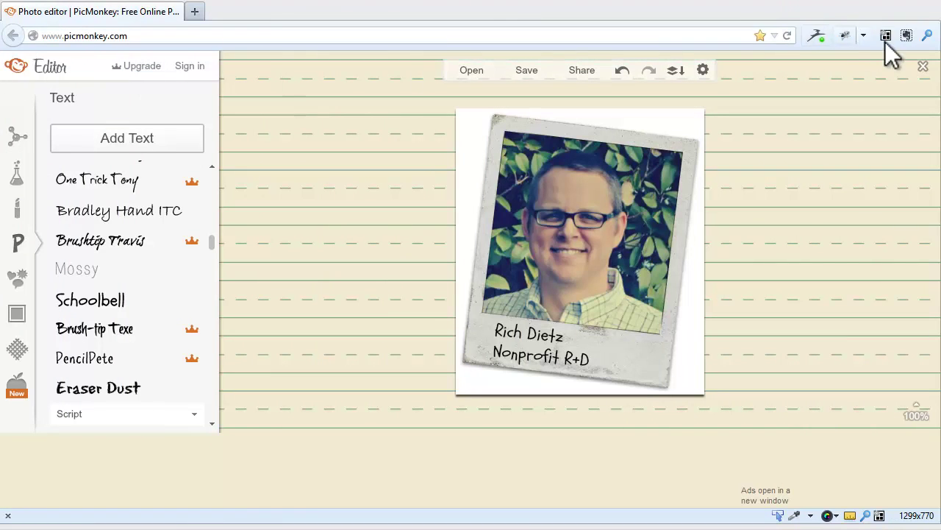
pyautogui.click(786, 36)
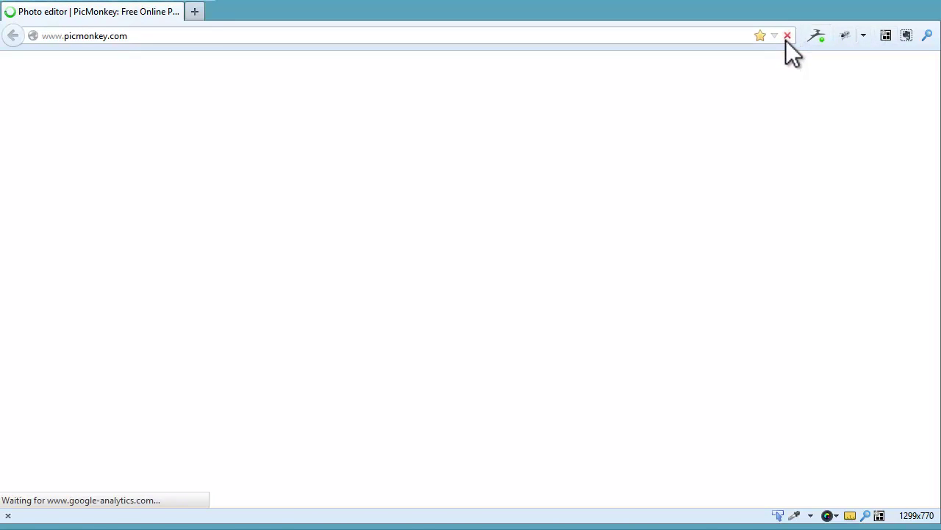